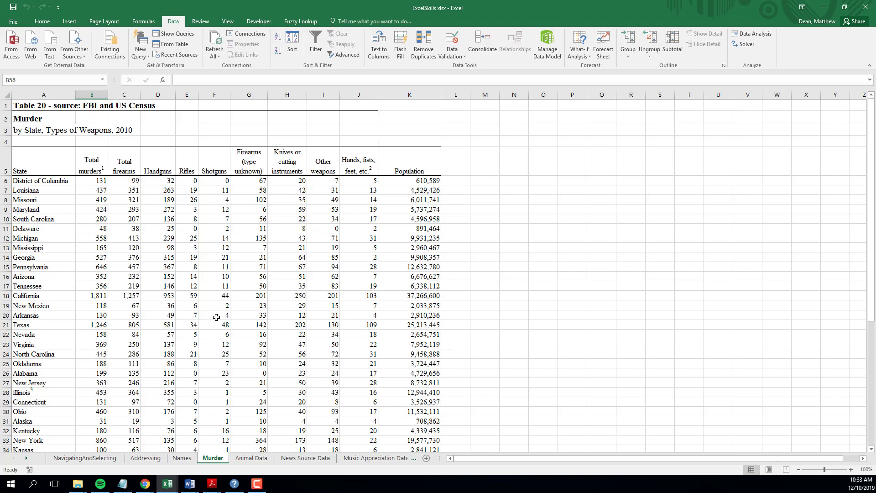
Step: Total the Total murders column in B56 with a SUM of B6:B55
click(852, 471)
click(852, 471)
click(852, 470)
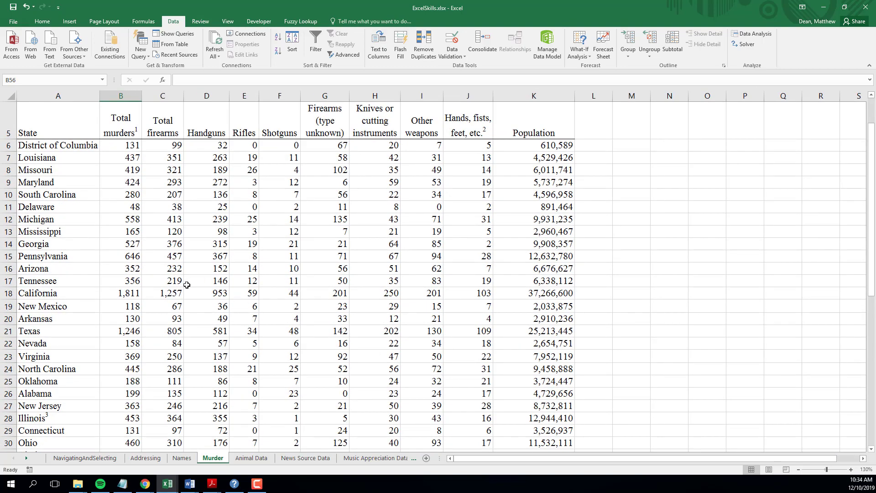
scroll(187, 285, up, 2)
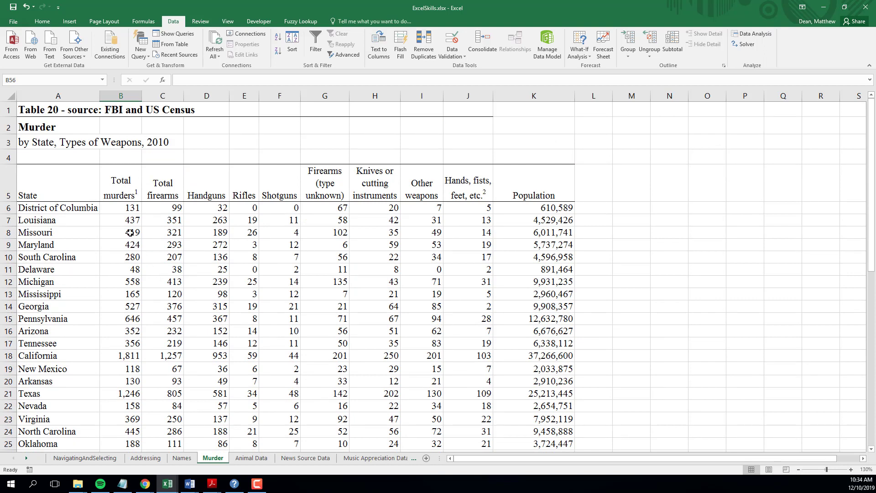
click(126, 207)
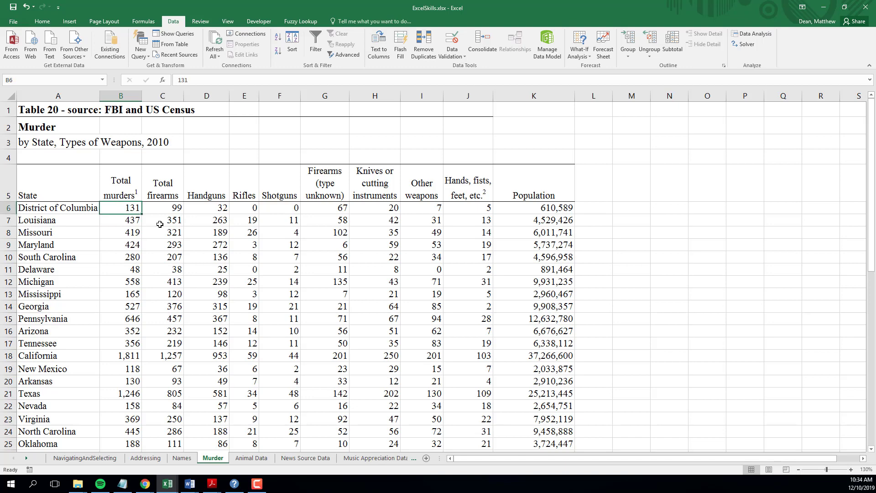
key(ctrl+Down)
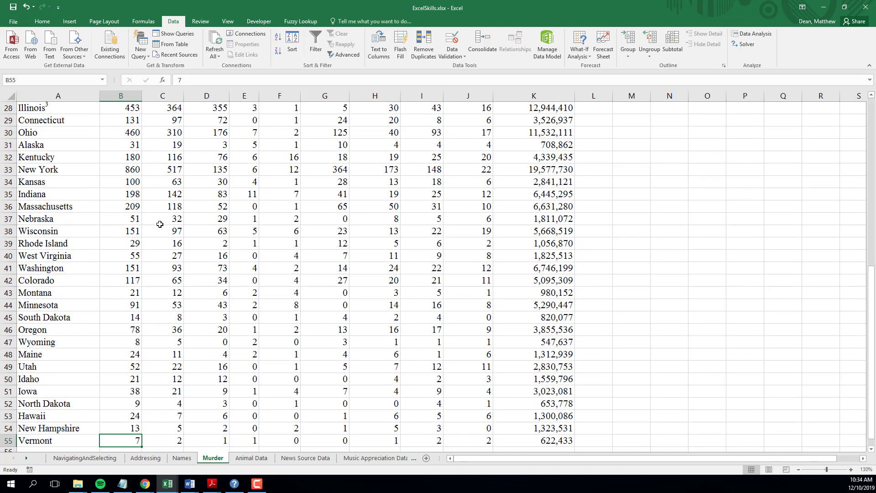
key(Down)
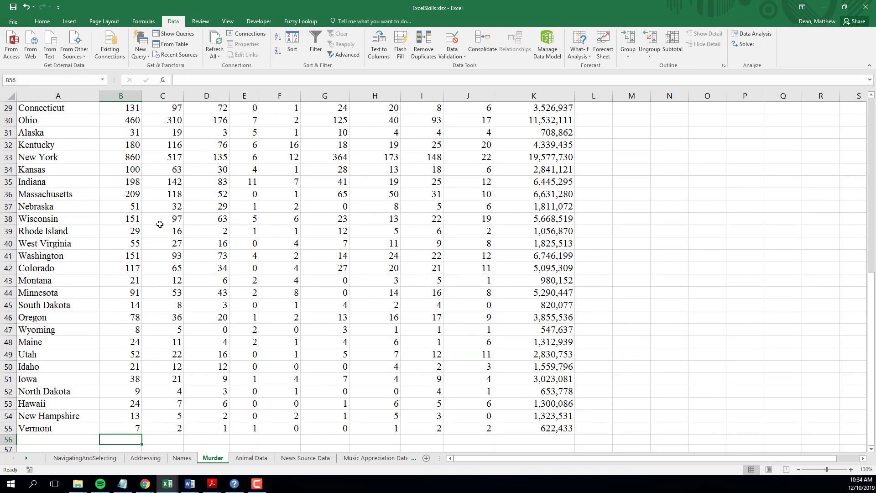
key(alt+equal)
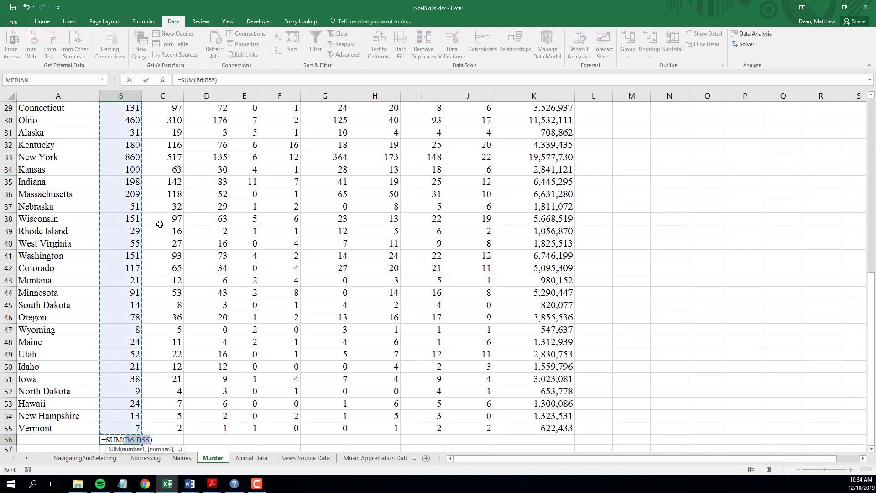
key(Return)
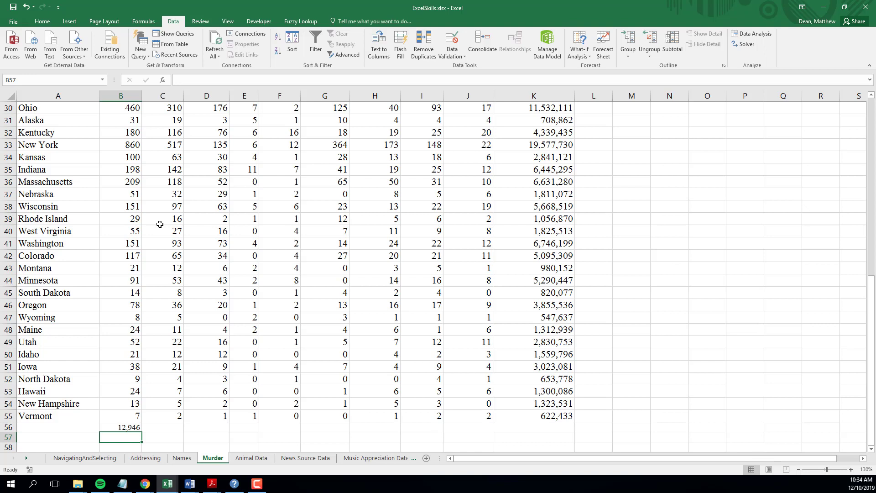
key(Up)
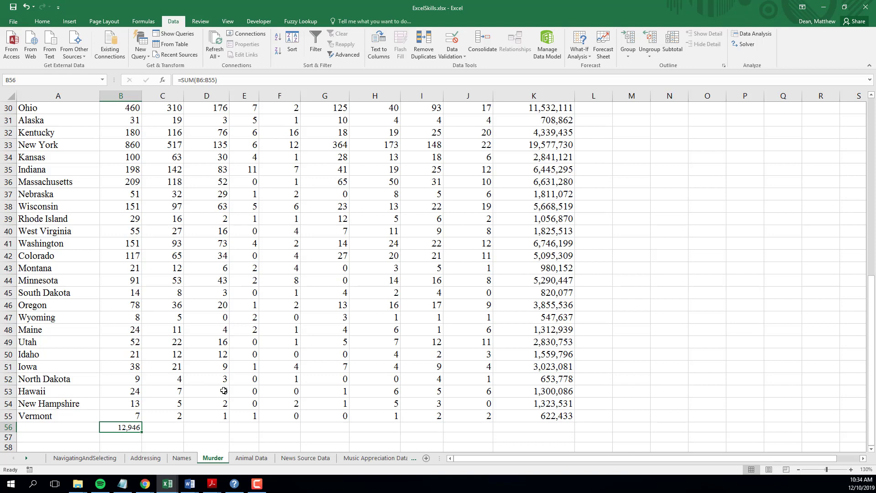
Step: Turn on filtering for the header row starting at State and show only rows with Population greater than or equal to 5000000
scroll(233, 337, up, 3)
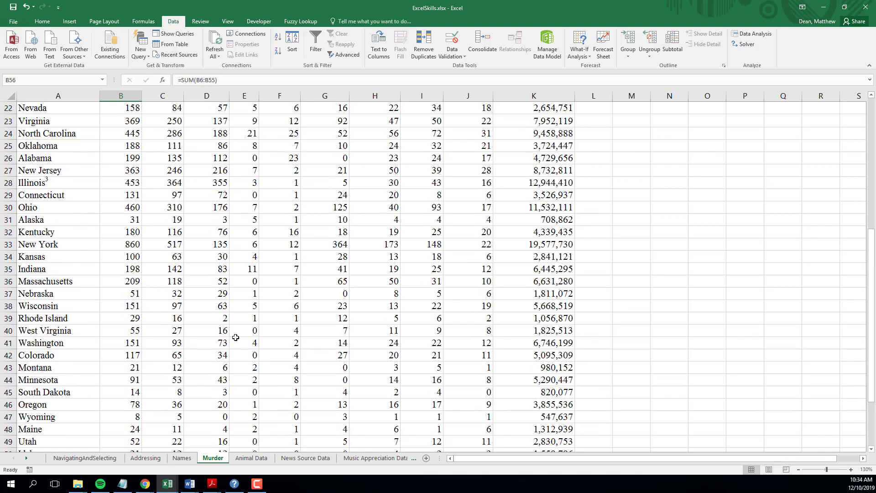
scroll(233, 338, up, 2)
scroll(233, 337, up, 5)
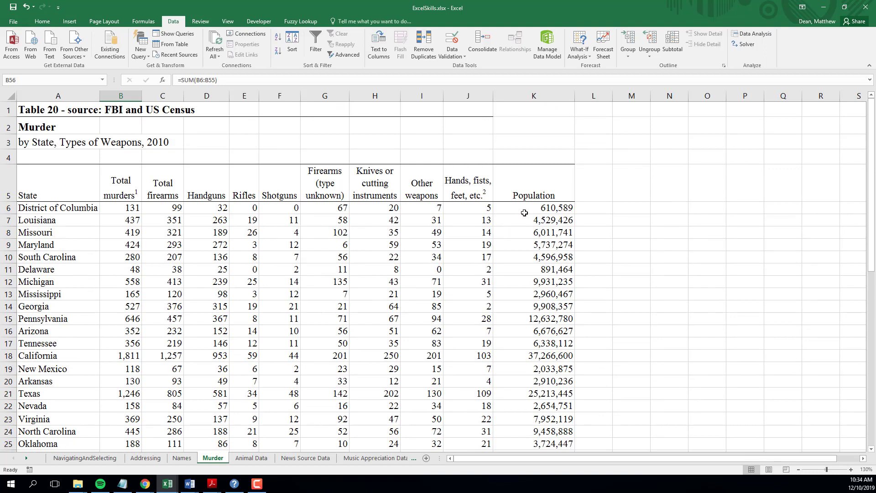
mouse_move(527, 209)
mouse_down()
mouse_move(532, 445)
mouse_move(532, 209)
mouse_up()
click(46, 178)
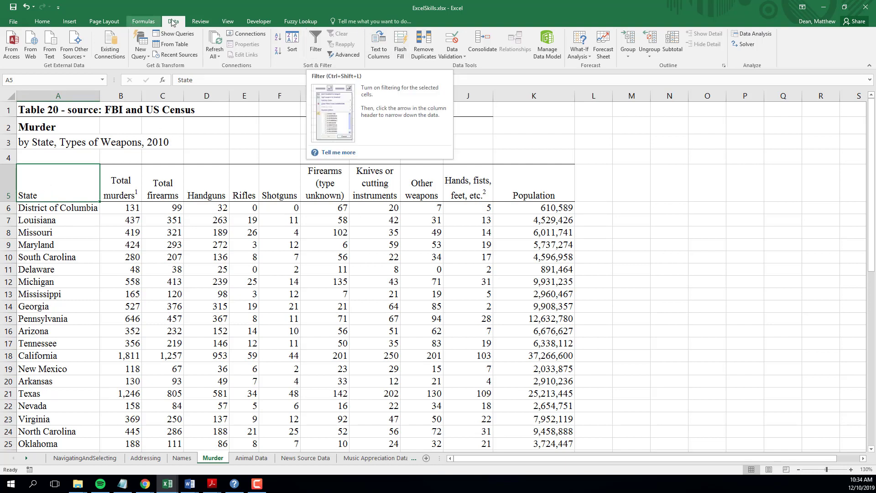
click(315, 41)
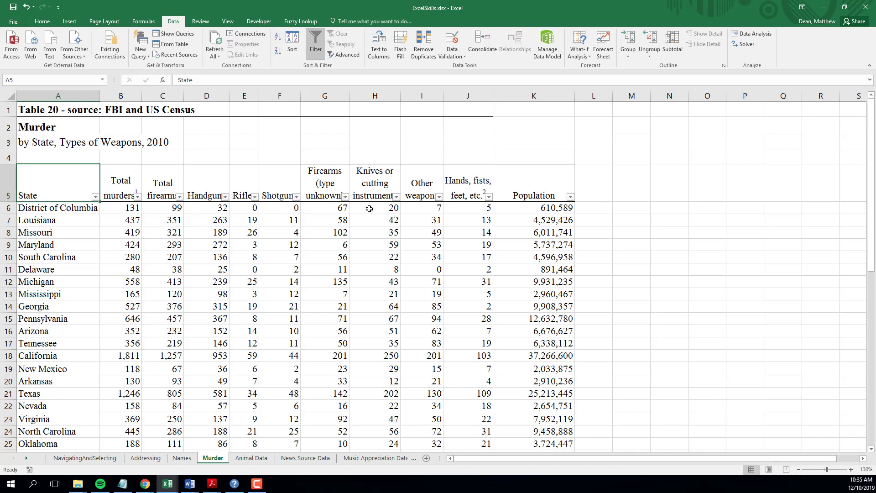
click(571, 197)
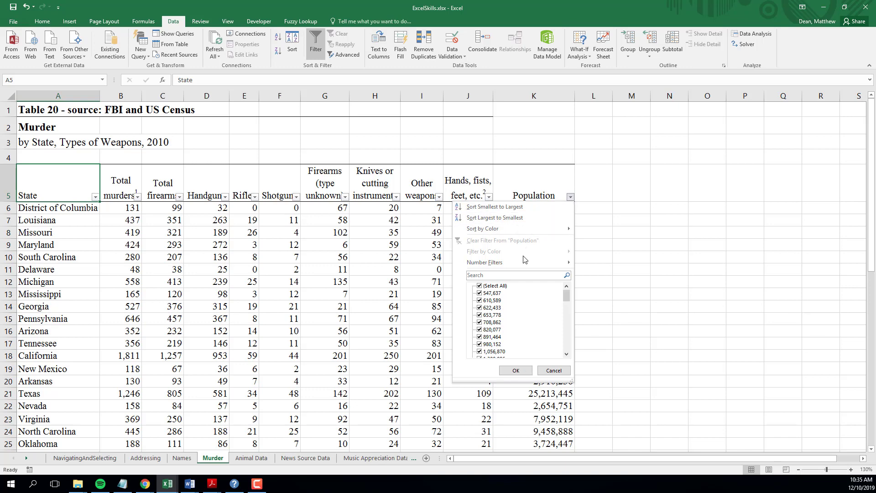
mouse_move(523, 263)
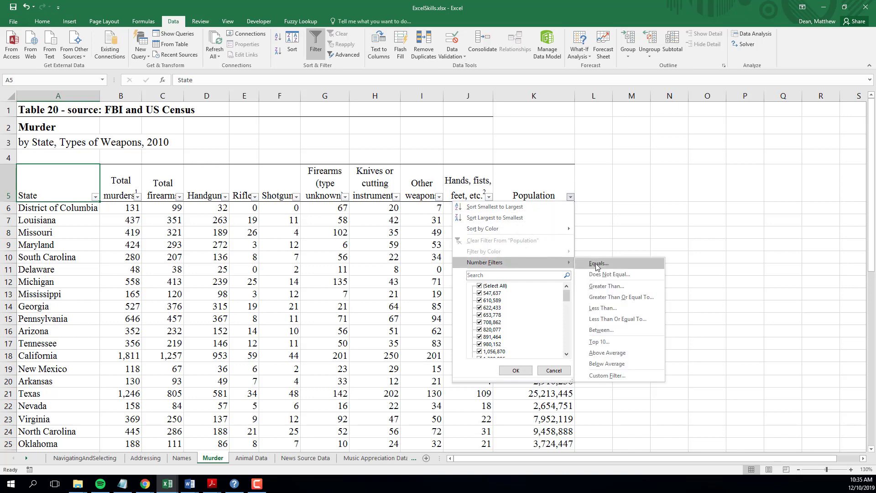
click(616, 297)
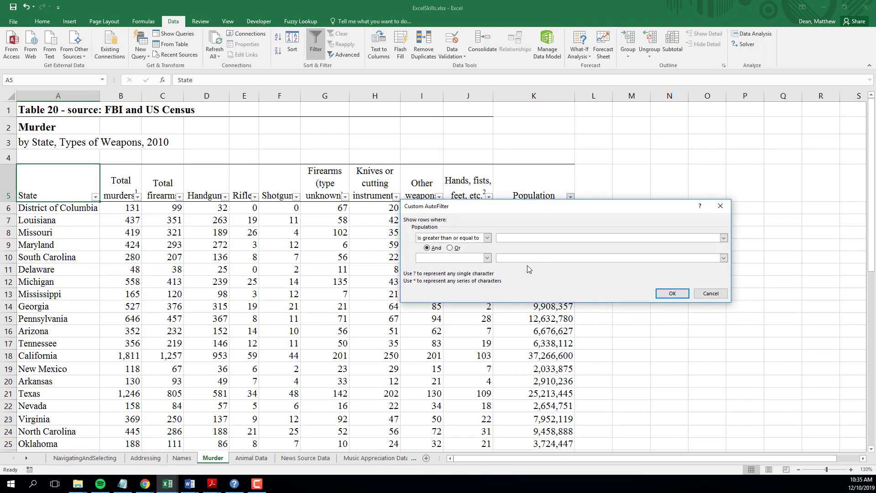
text(5000000)
click(672, 293)
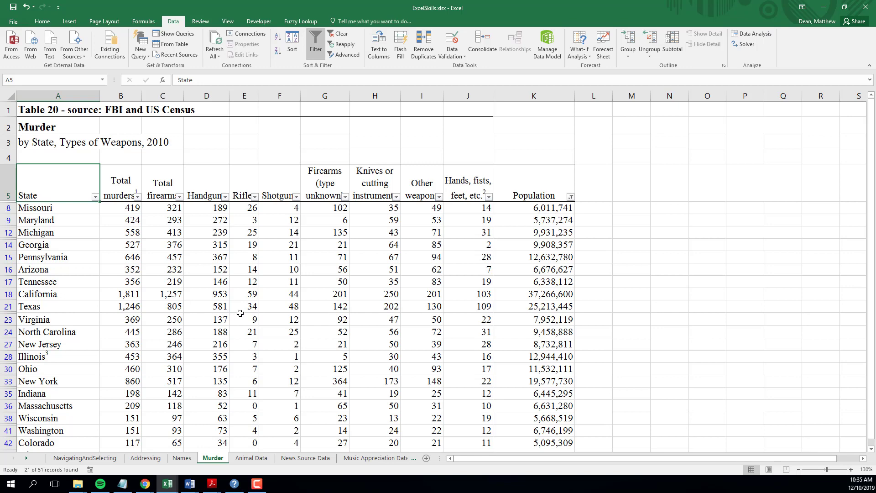
Step: Enter =SUM(B8:B44) in B57 below the filtered Total murders column and inspect the range the formula references
scroll(240, 313, down, 2)
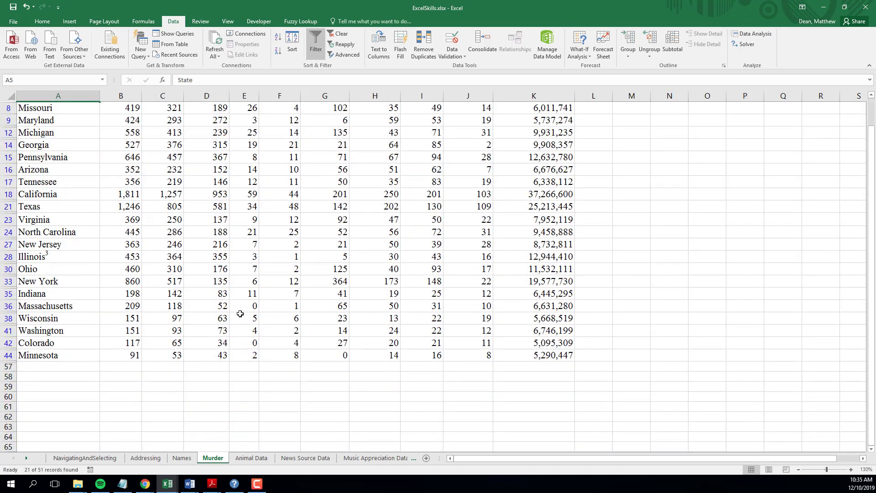
click(123, 368)
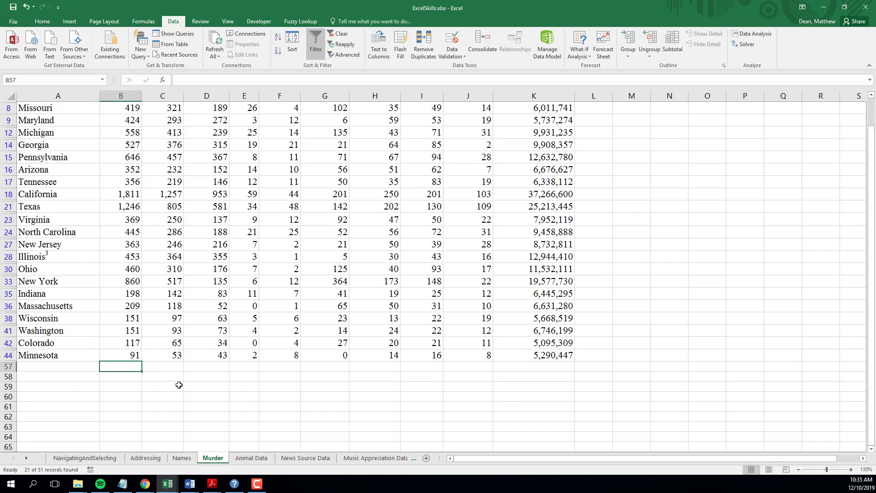
text(=sum()
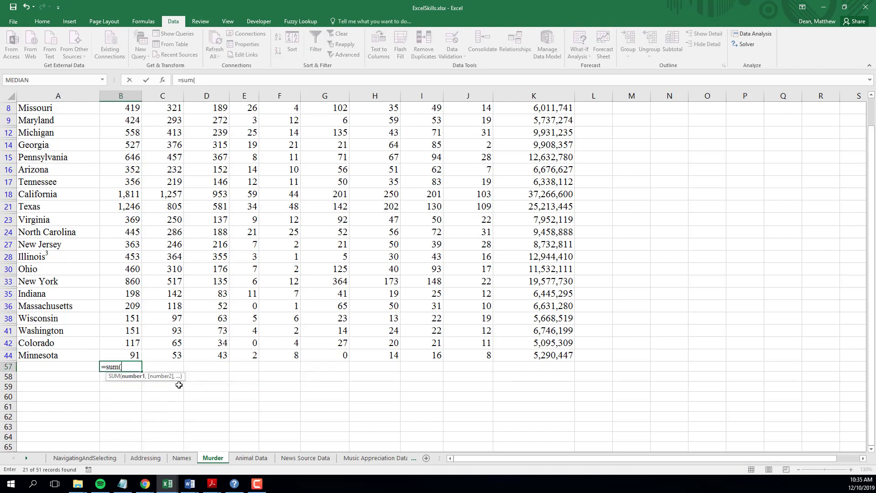
key(Up)
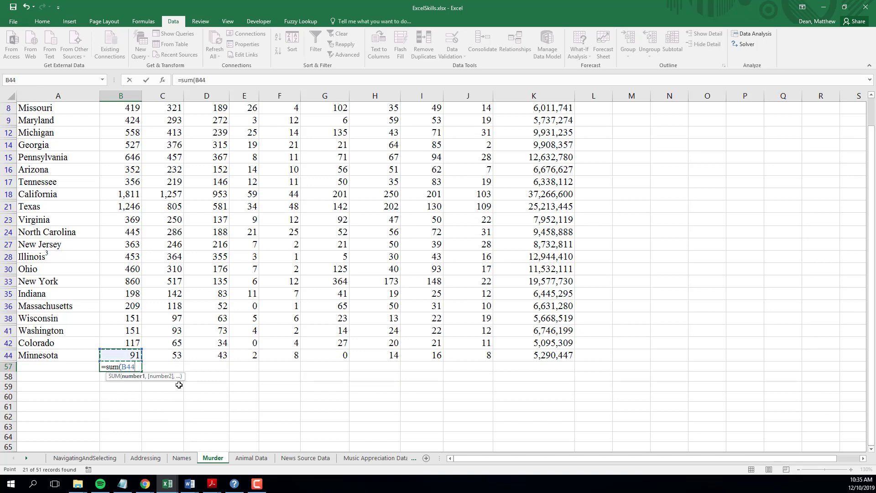
key(ctrl+shift+Up)
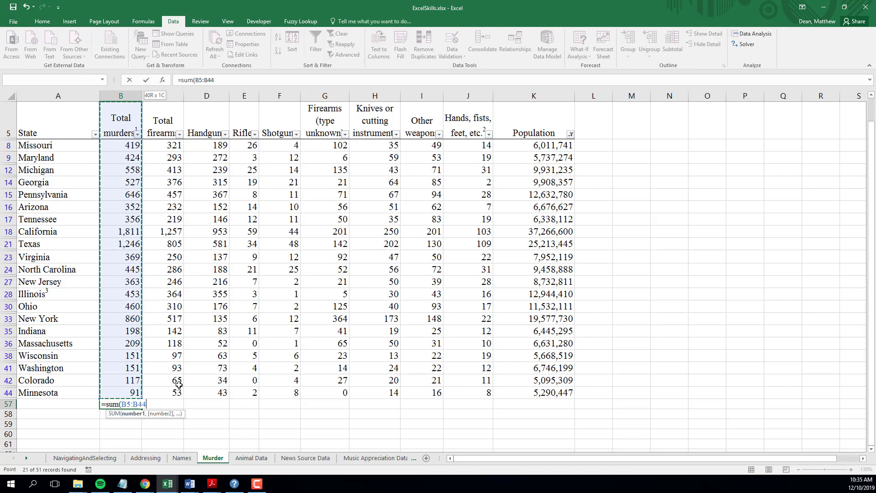
key(shift+Down)
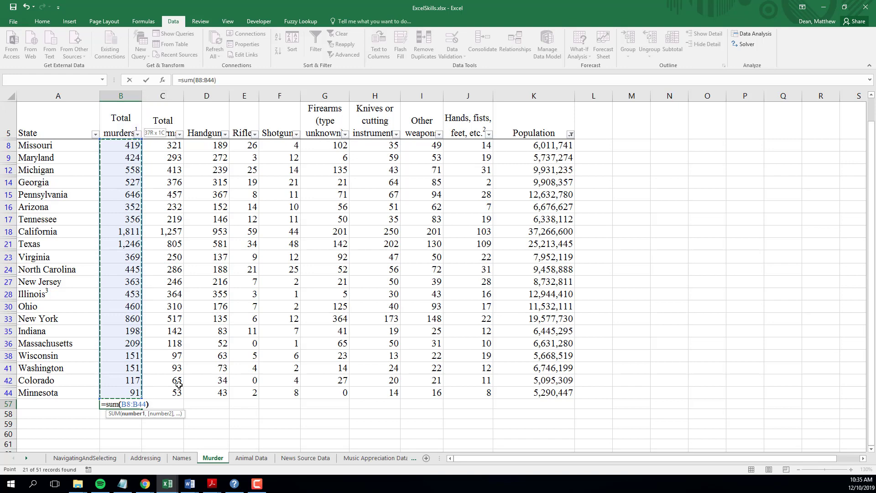
text())
key(Return)
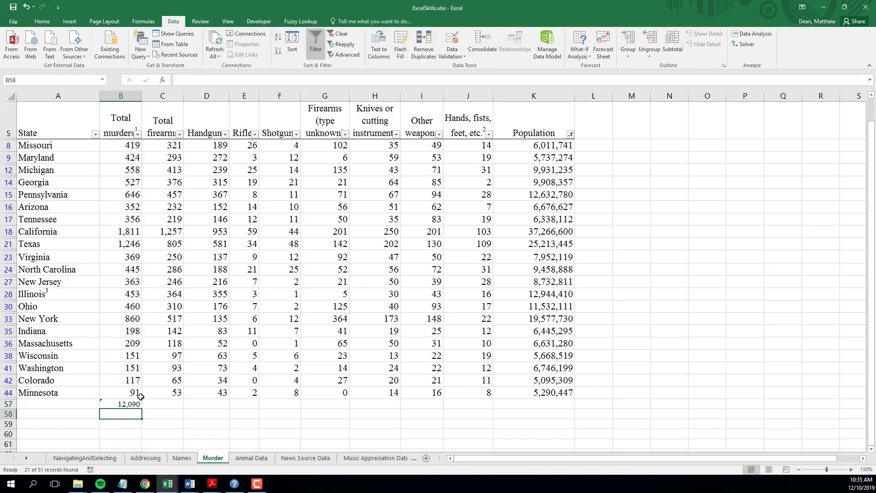
click(131, 404)
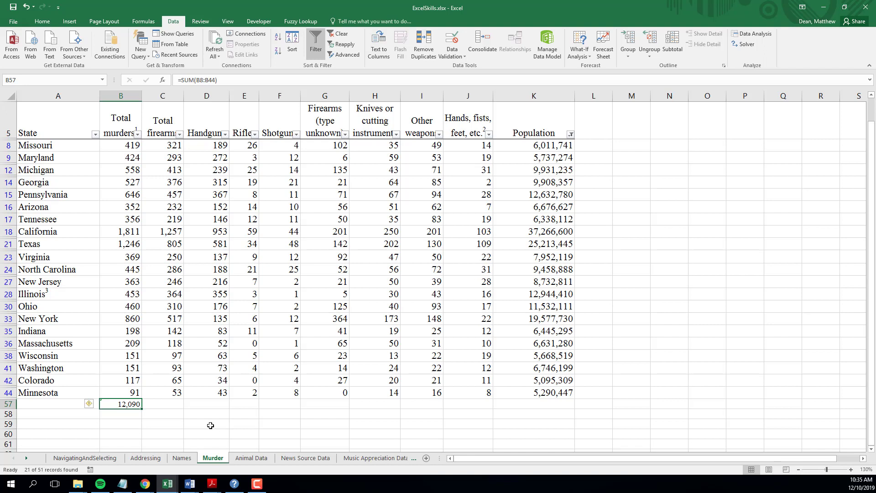
double_click(132, 404)
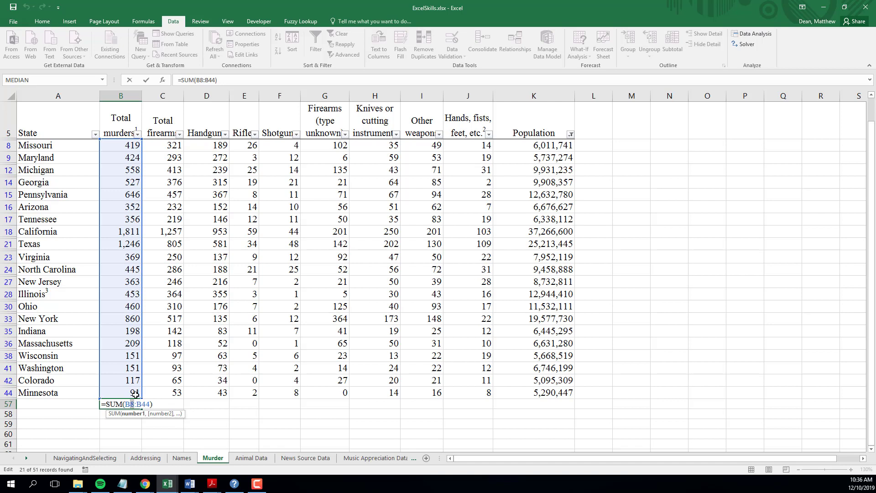
key(ctrl+Return)
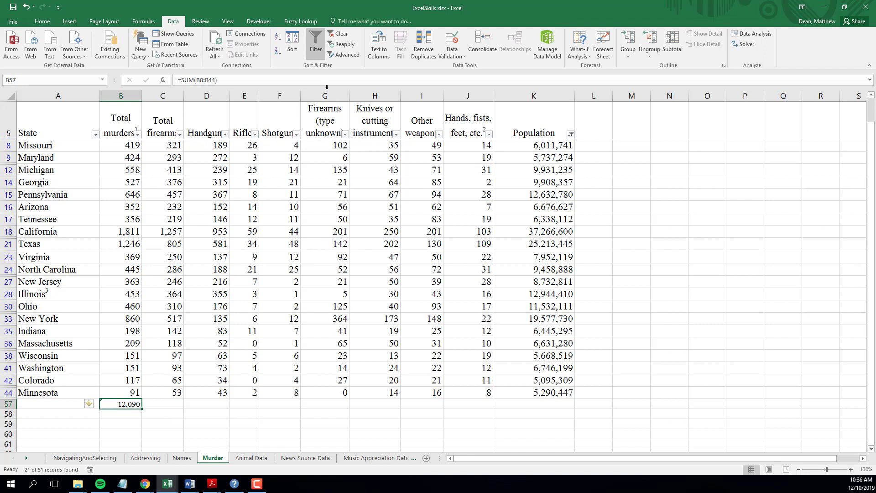
Step: Remove the filter from the data and delete both total formulas in B56:B57
click(314, 41)
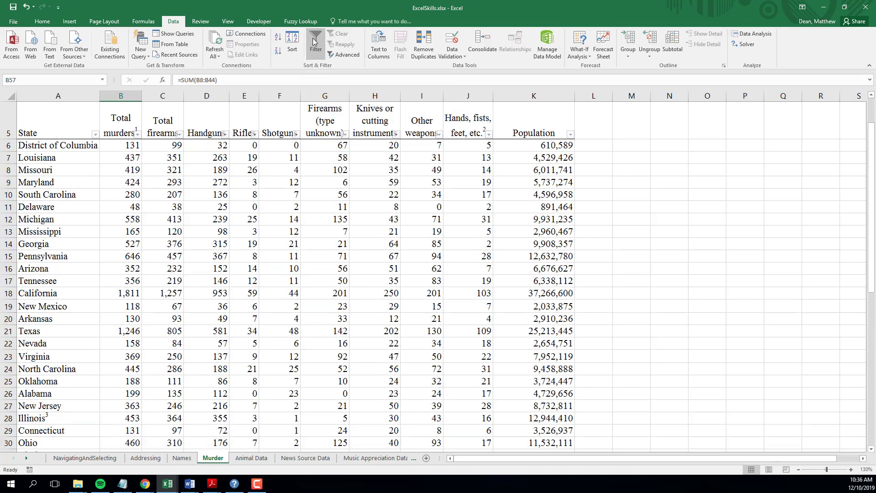
click(102, 262)
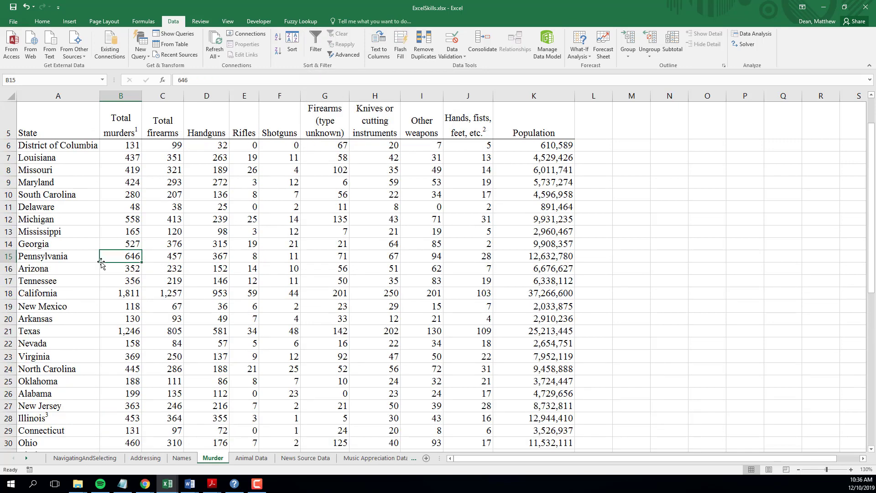
key(ctrl+Down)
key(Up)
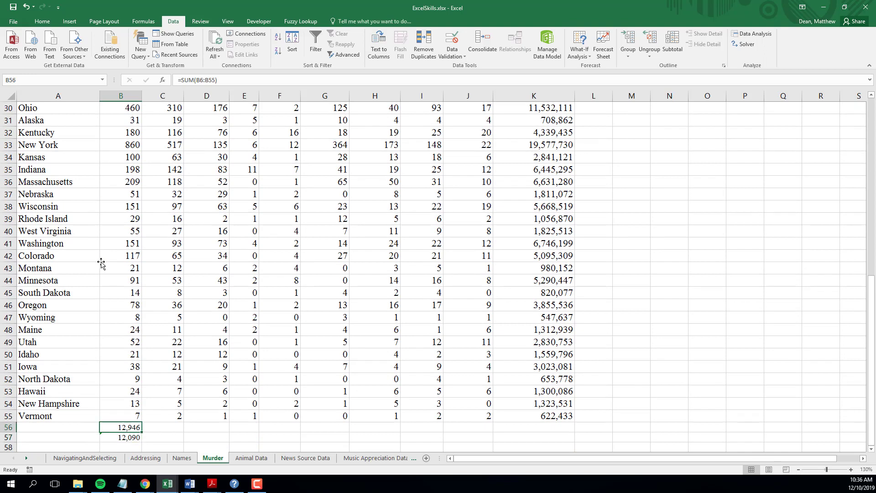
key(shift+Down)
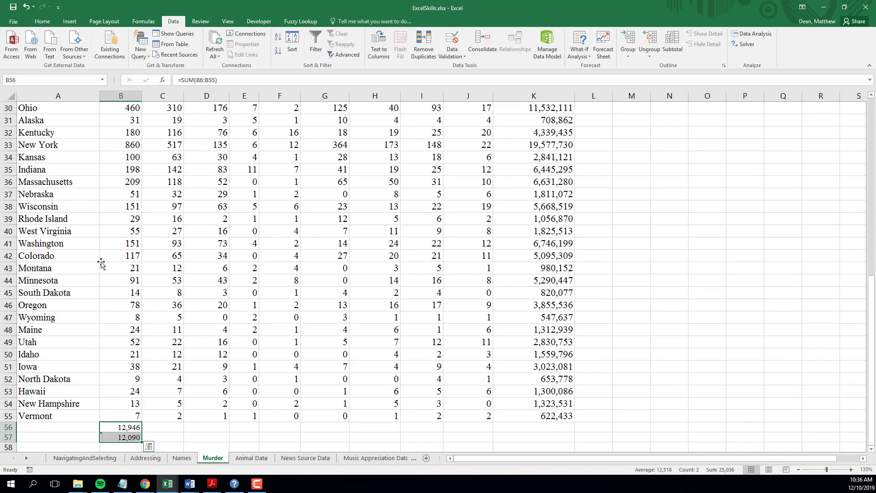
key(Delete)
click(133, 426)
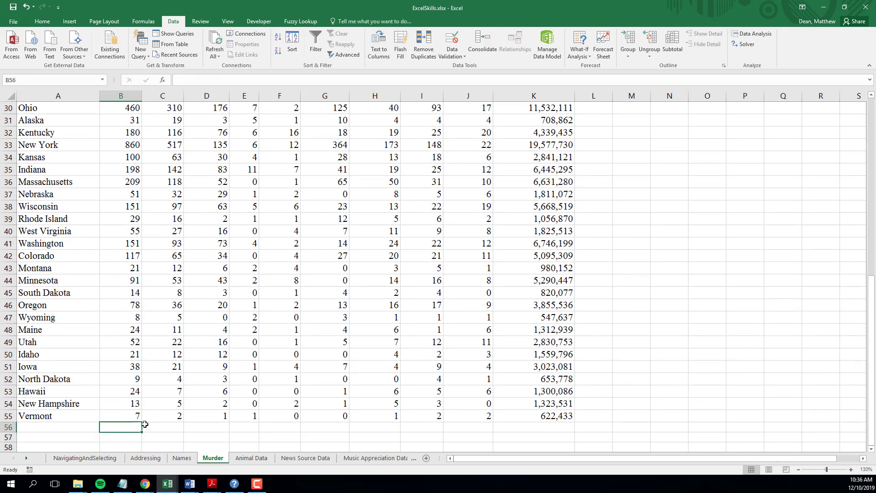
Step: Convert the range A5:K55 on the Murder sheet into a table with headers
scroll(274, 343, up, 10)
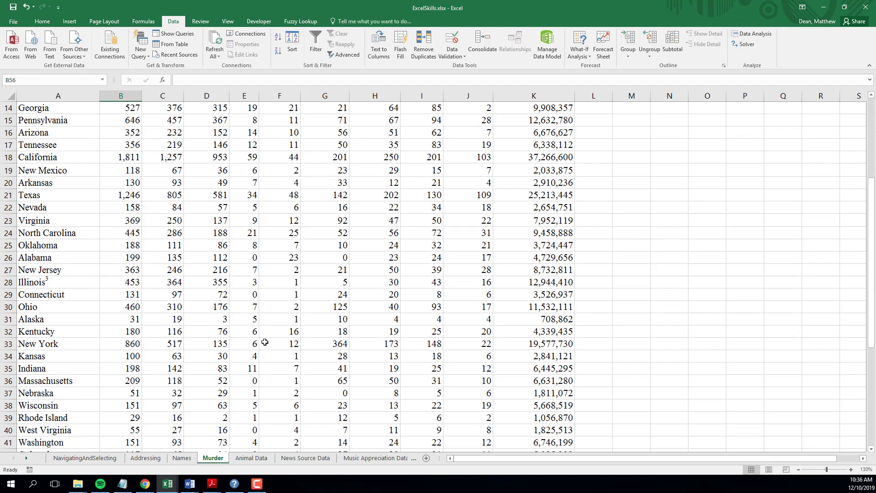
click(53, 184)
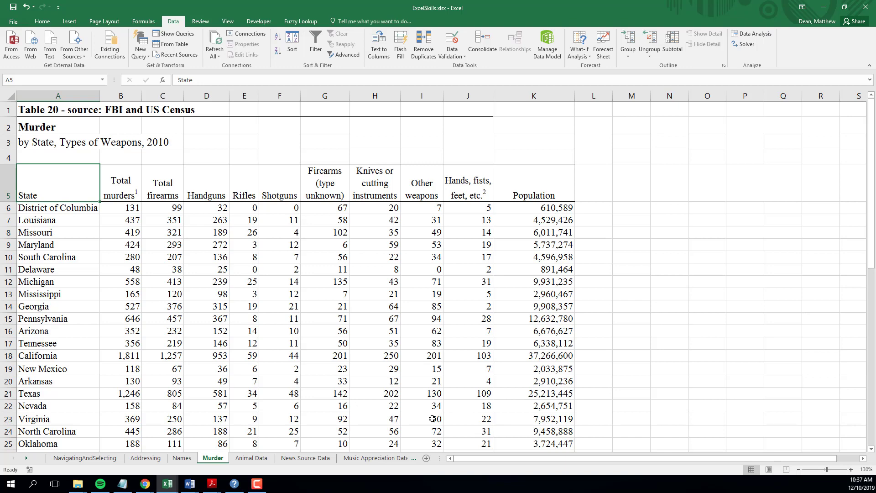
key(ctrl+t)
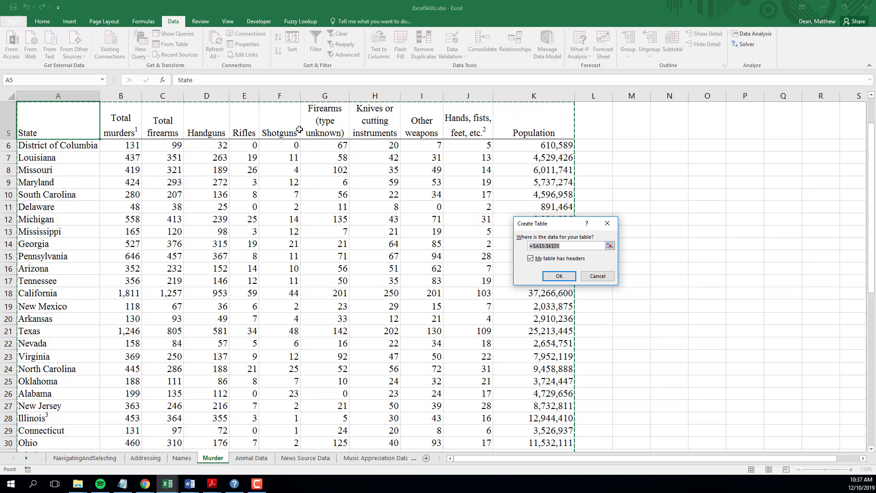
click(557, 276)
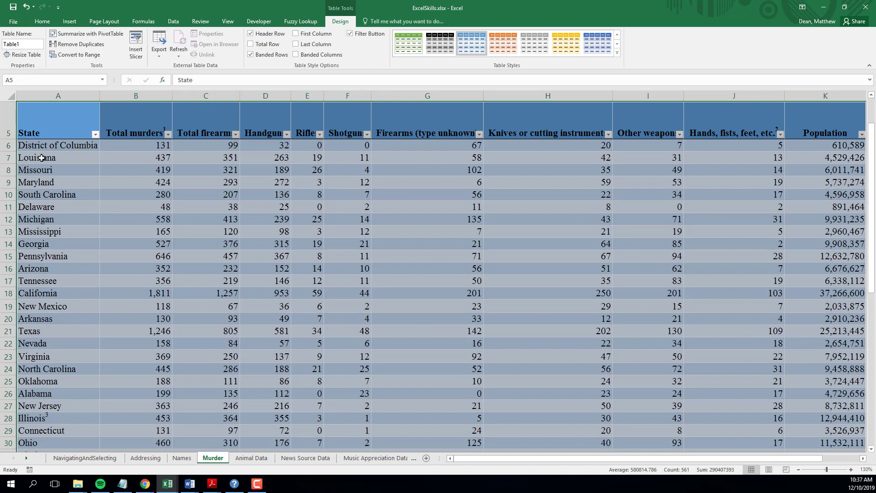
Step: Add a total row to the state table on the Murder sheet
click(58, 131)
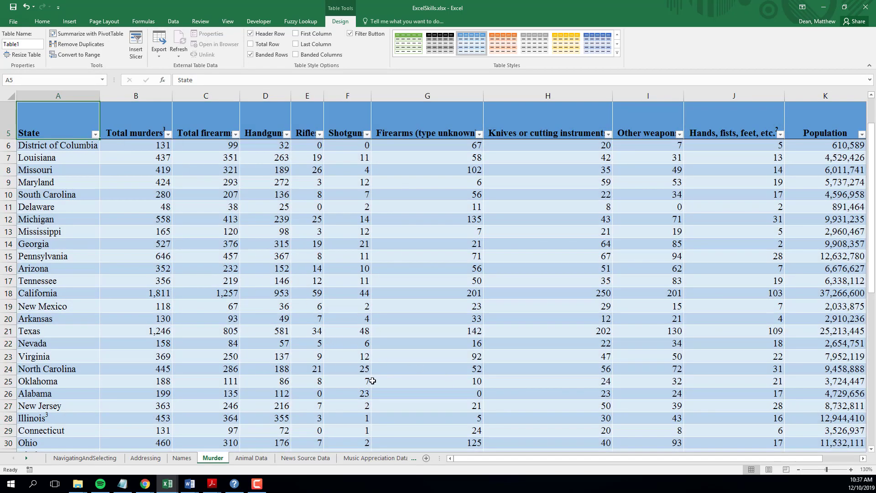
scroll(373, 380, up, 2)
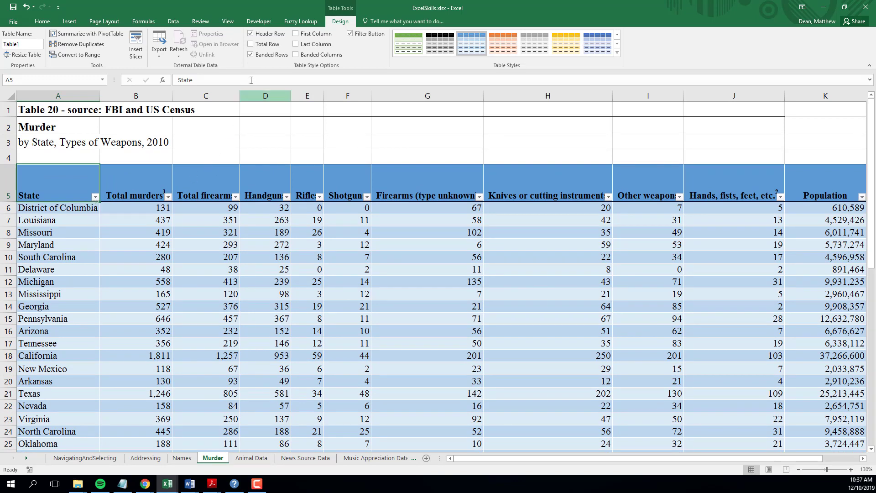
click(251, 44)
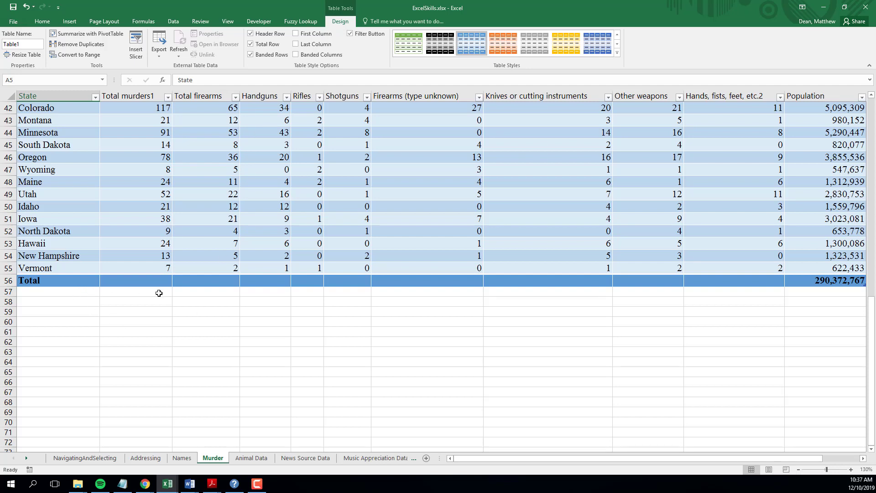
Step: Try Count in the total row's Total murders cell B56, and change the function to Sum
click(165, 283)
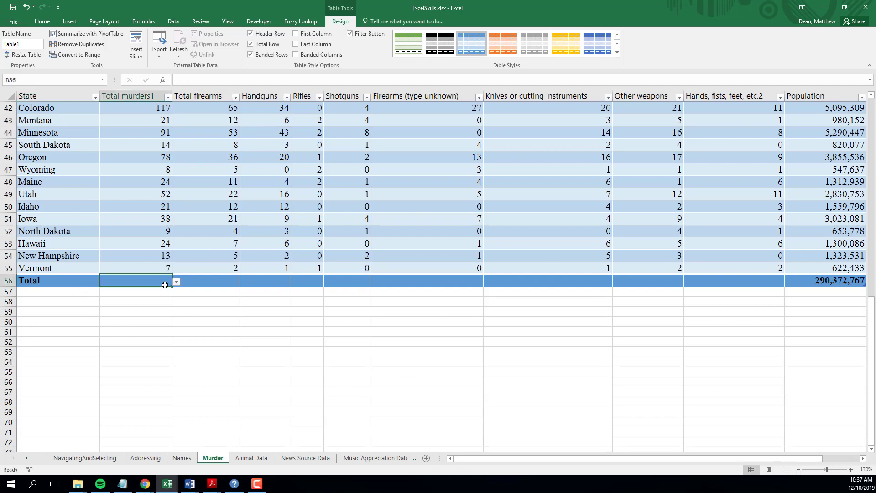
click(176, 282)
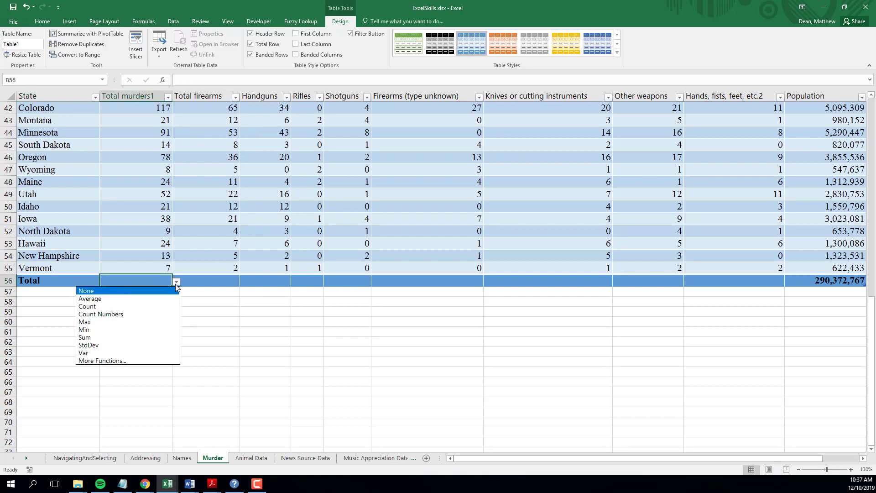
click(155, 307)
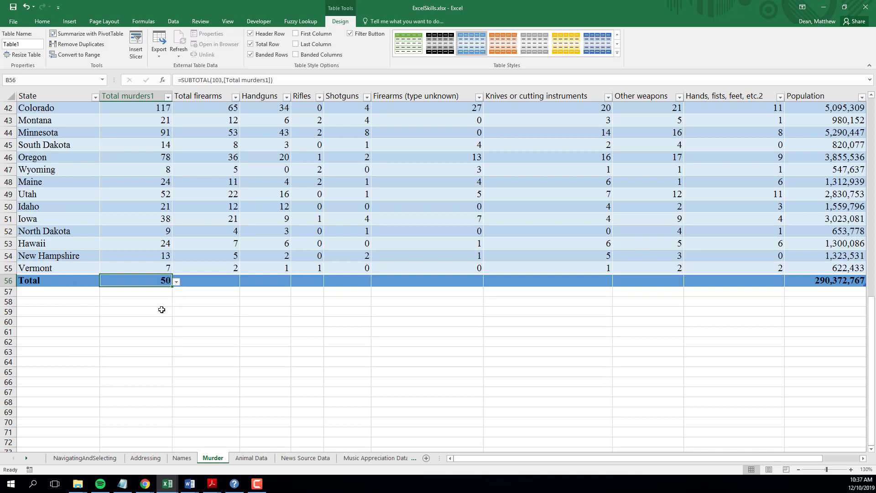
click(177, 283)
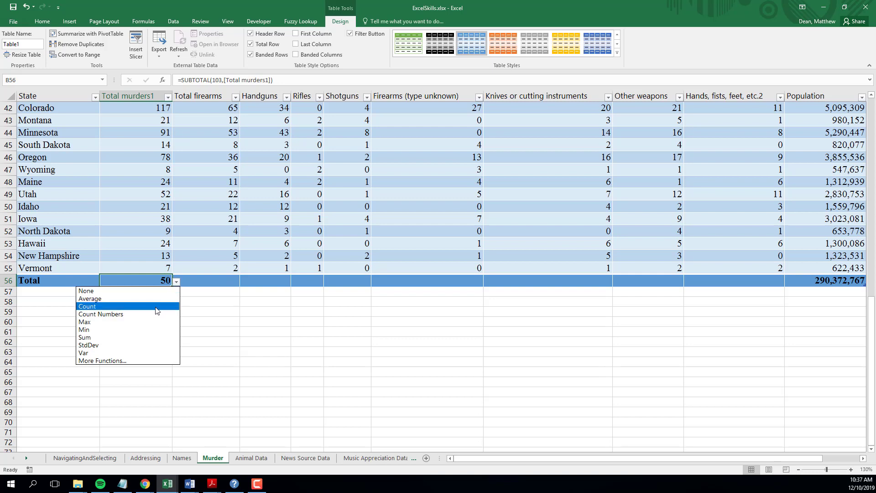
click(112, 338)
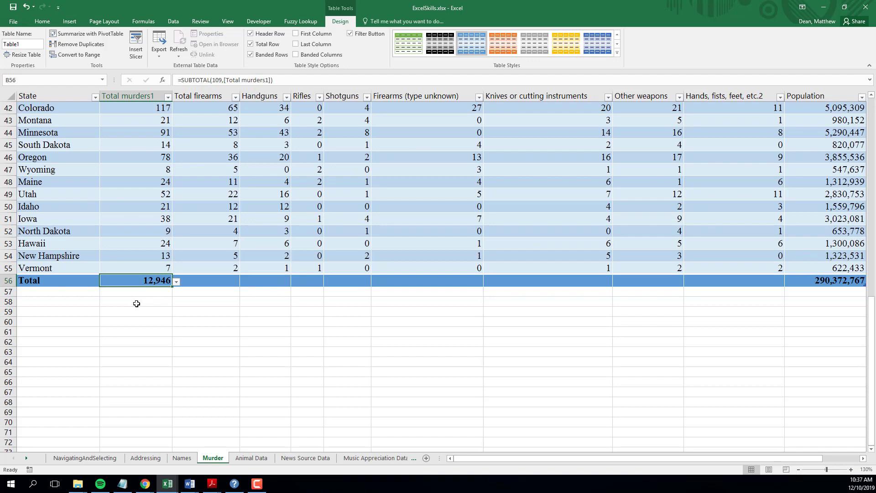
Step: Filter the table to show only rows with Population greater than or equal to 5000000
scroll(438, 326, up, 3)
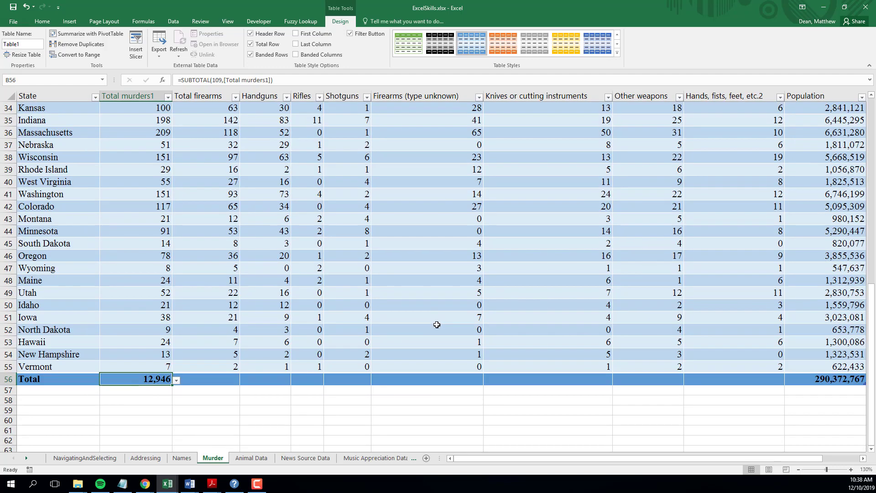
scroll(380, 292, up, 2)
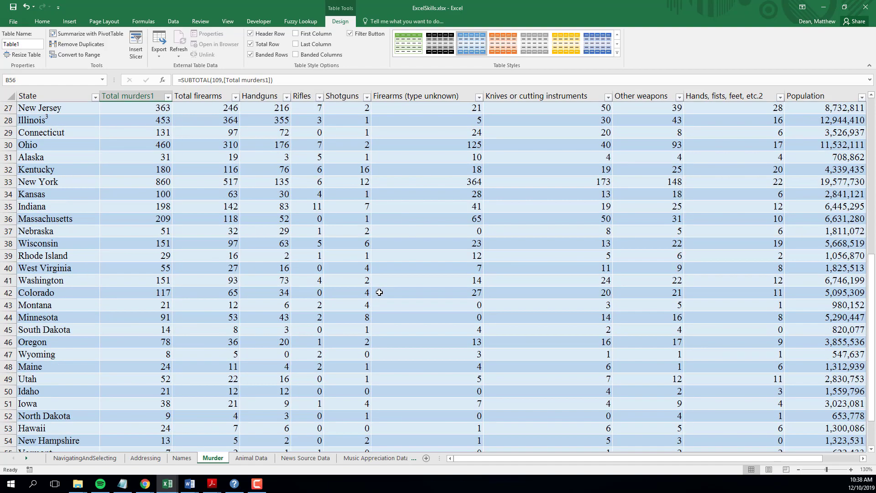
scroll(379, 292, up, 9)
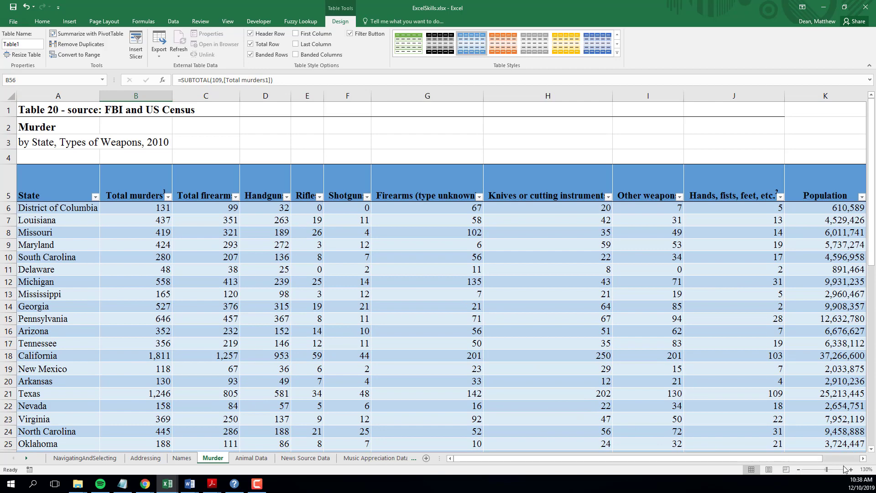
click(862, 459)
click(862, 459)
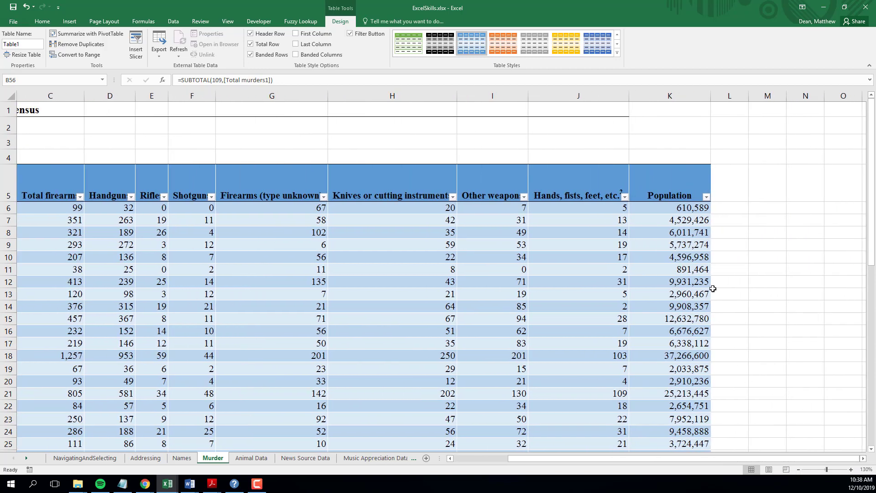
click(706, 197)
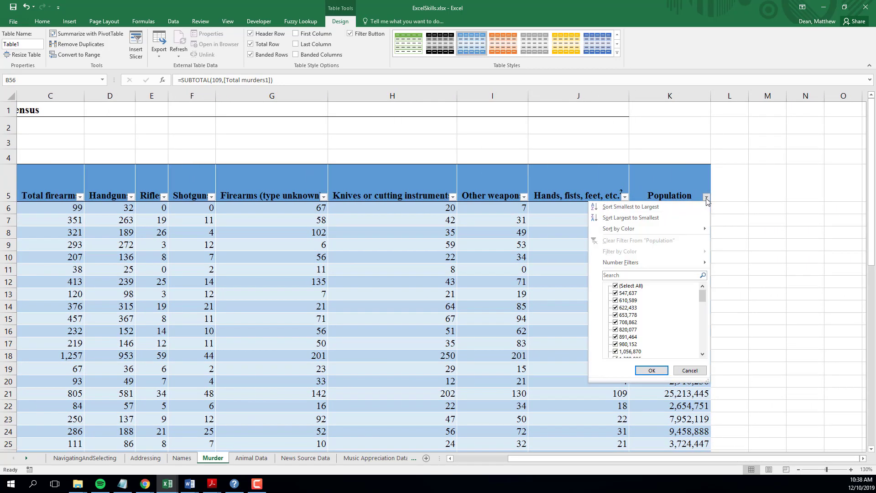
mouse_move(663, 263)
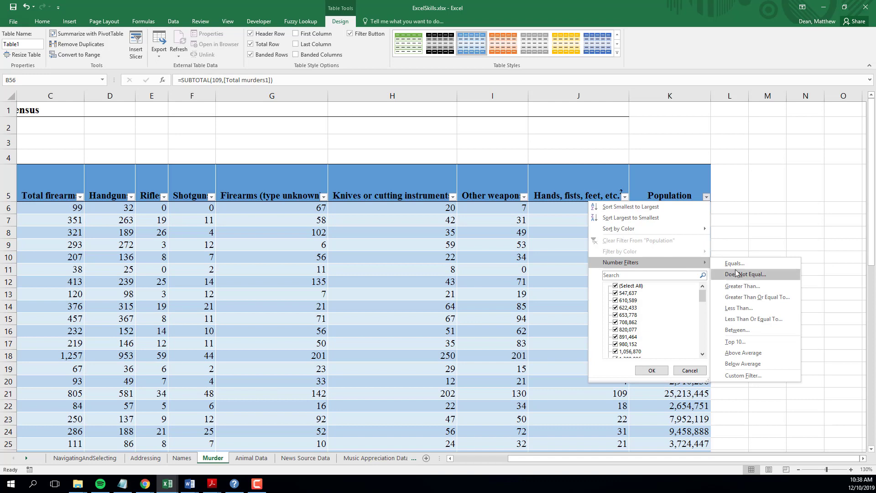
click(755, 298)
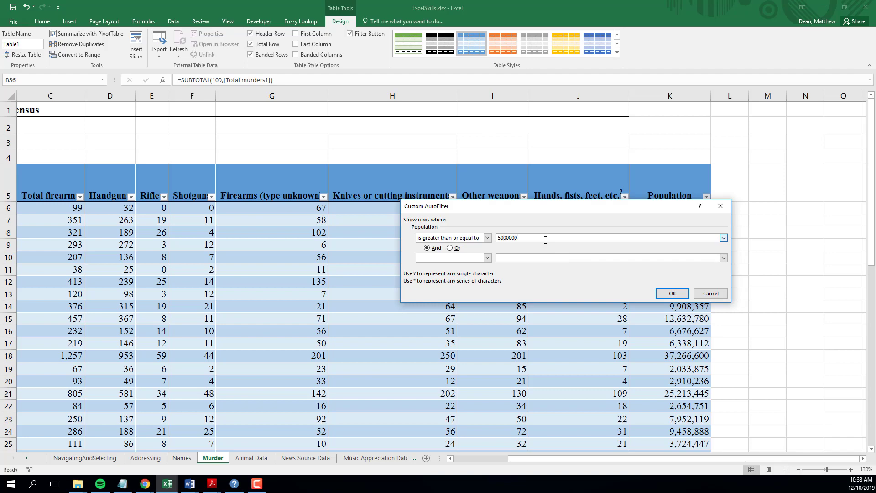
click(668, 293)
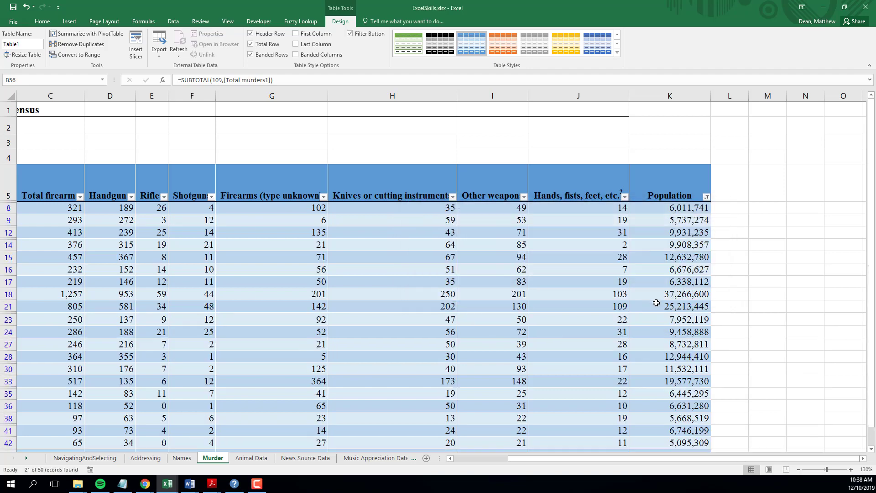
Step: Check the filtered Total murders total in B56 and inspect the column reference its SUBTOTAL formula uses
click(483, 463)
scroll(320, 402, down, 5)
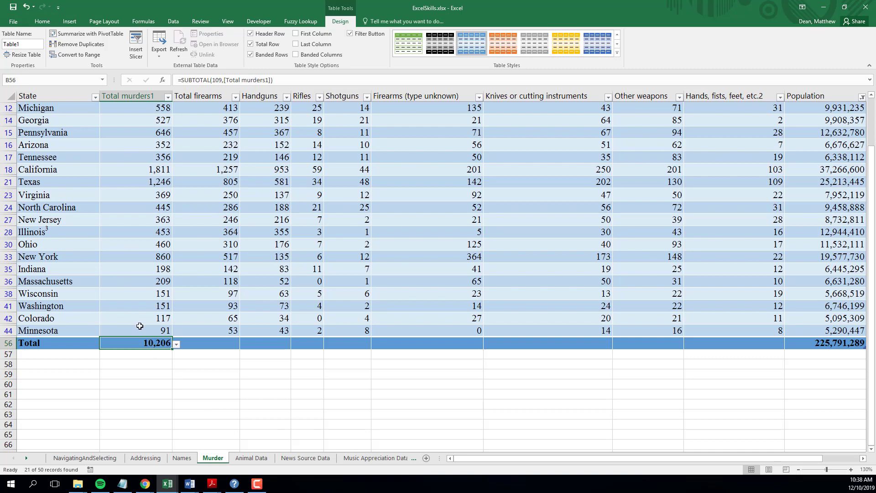
double_click(144, 340)
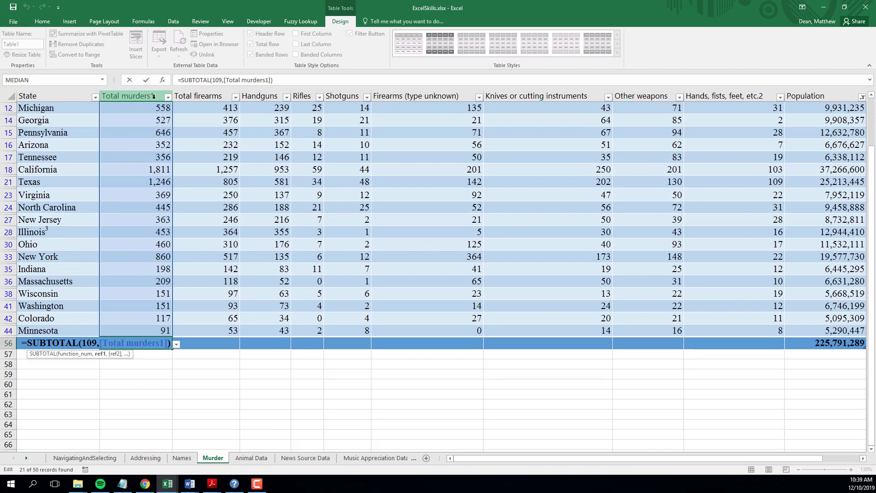
key(Return)
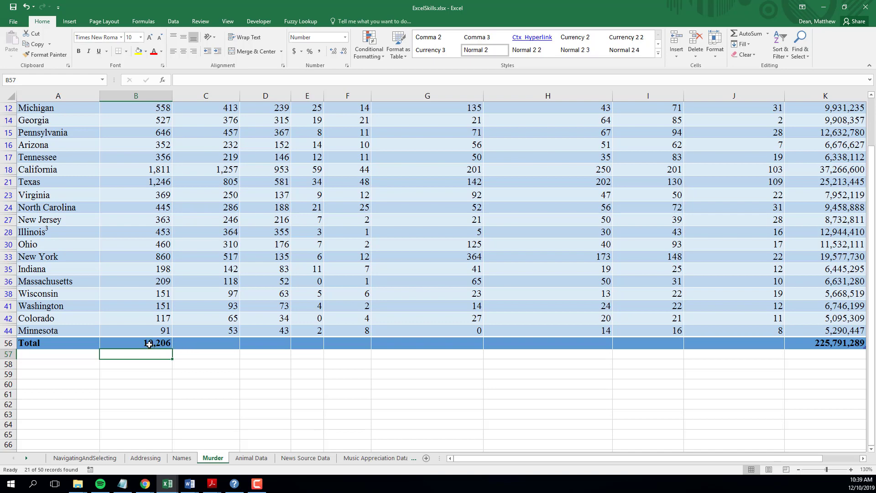
scroll(149, 344, up, 3)
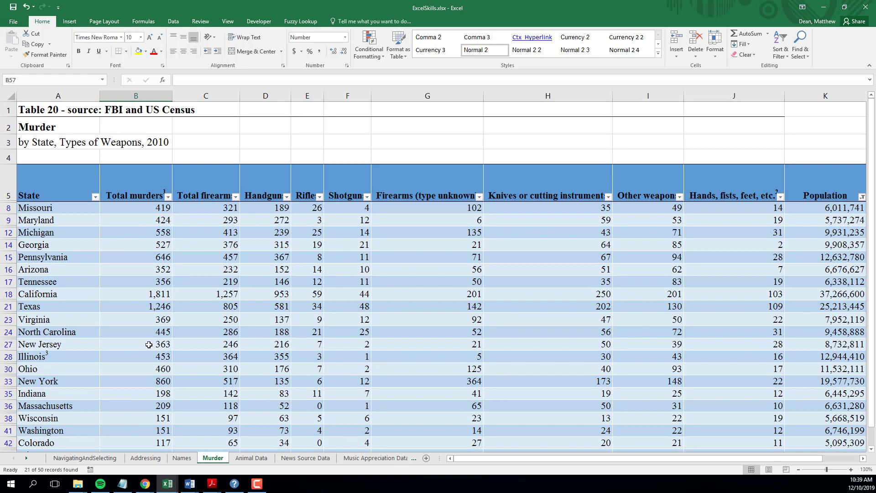